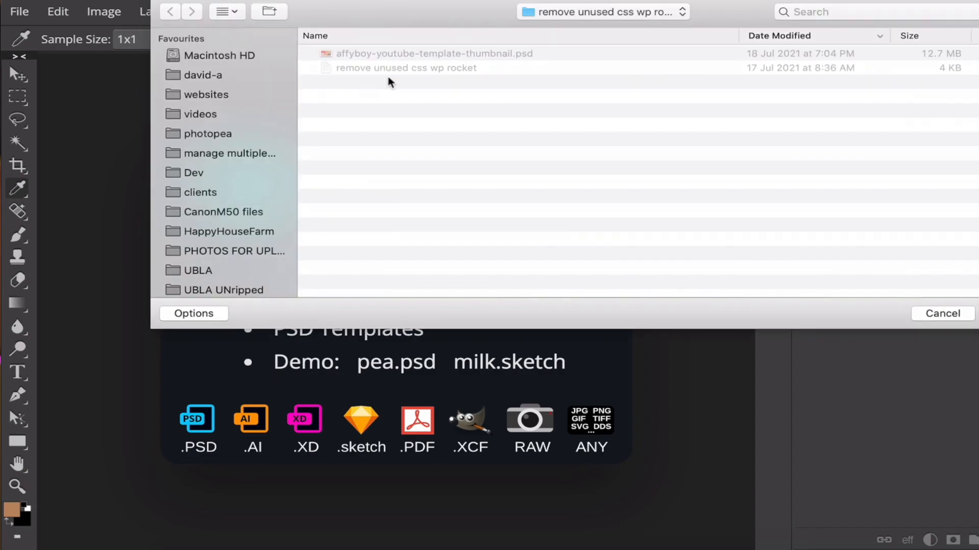
# Open affyboy-youtube-template-thumbnail.psd and hide its LCP, FID and CLS text layers
pyautogui.doubleClick(450, 56)
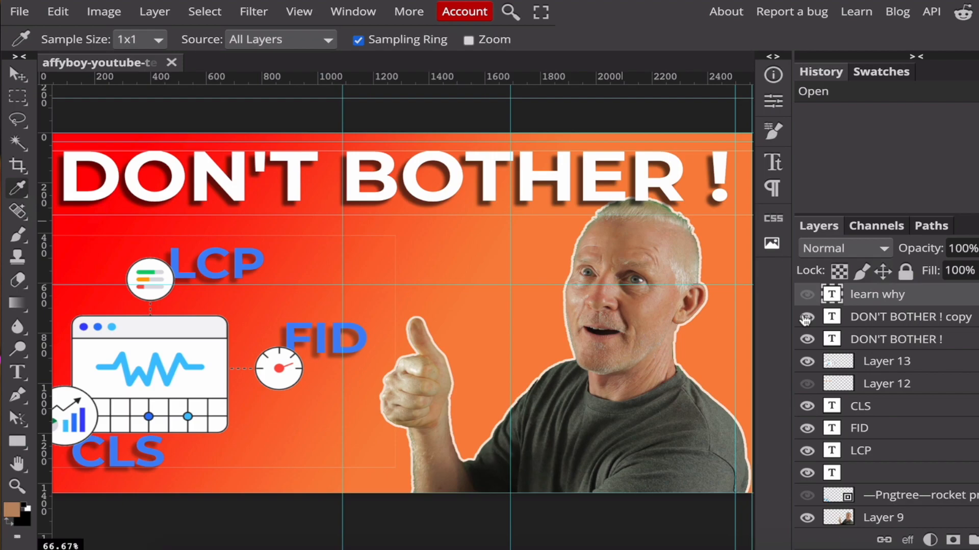
pyautogui.moveTo(805, 319); pyautogui.dragTo(807, 470)
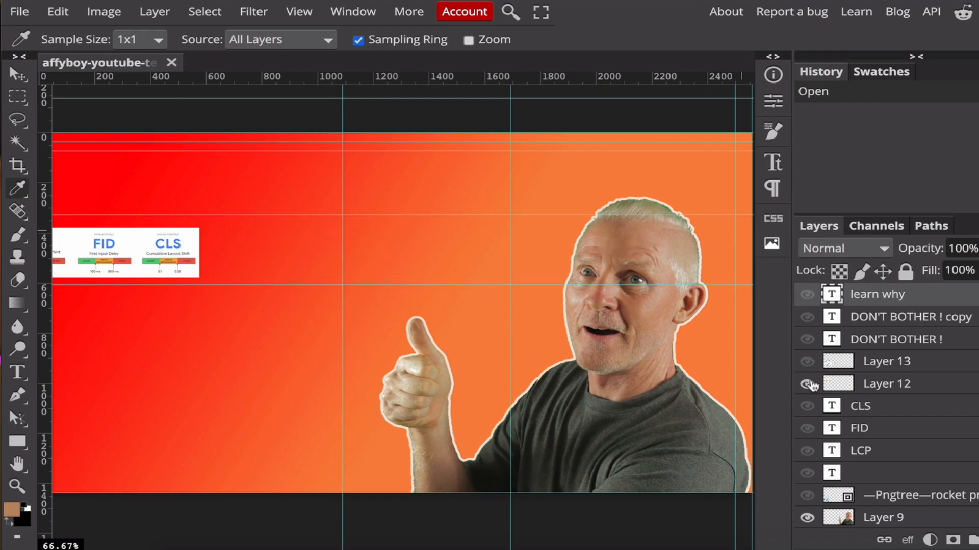
# Bring back the LCP, FID and CLS labels and Layer 12, leaving the original DON'T BOTHER ! layer hidden
pyautogui.press('super+minus')
pyautogui.press('super+minus')
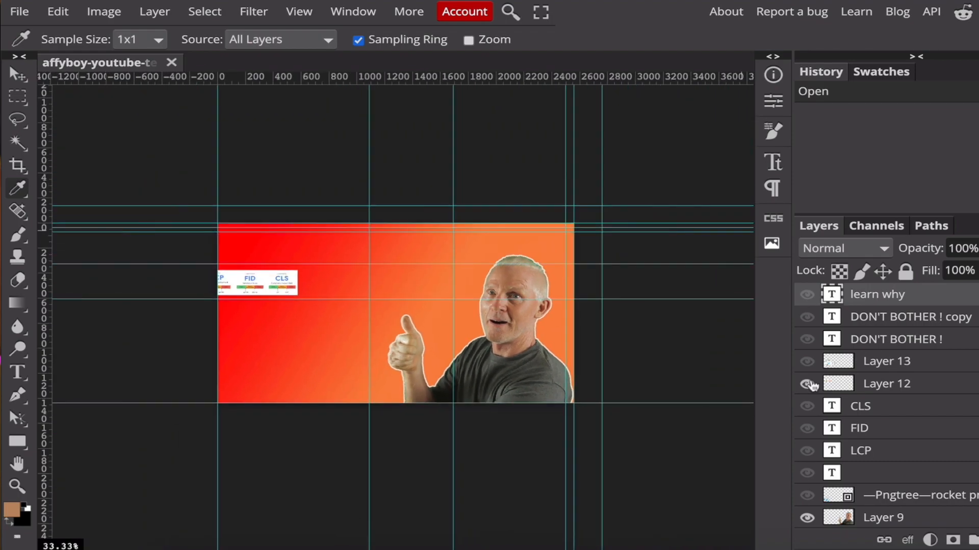
pyautogui.press('super+equal')
pyautogui.press('super+equal')
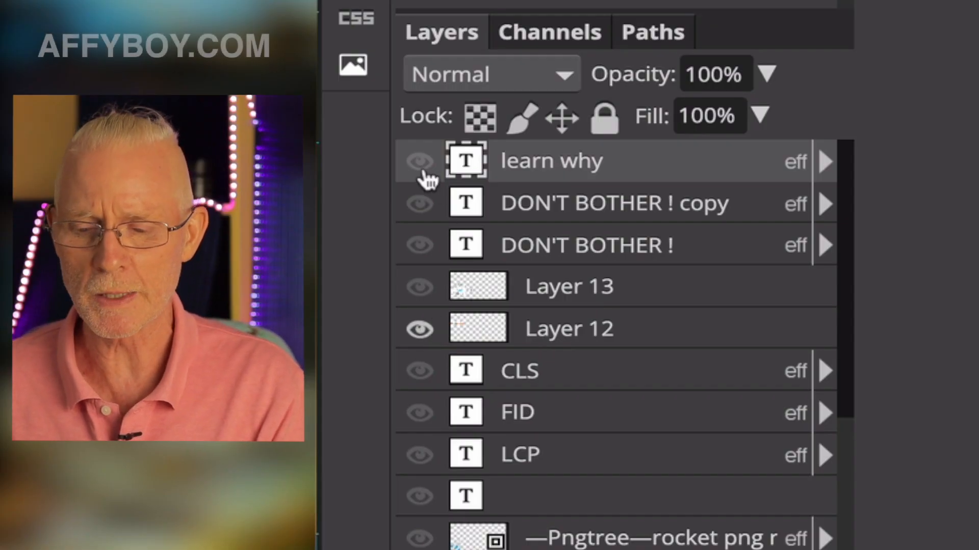
pyautogui.moveTo(424, 168); pyautogui.dragTo(420, 541)
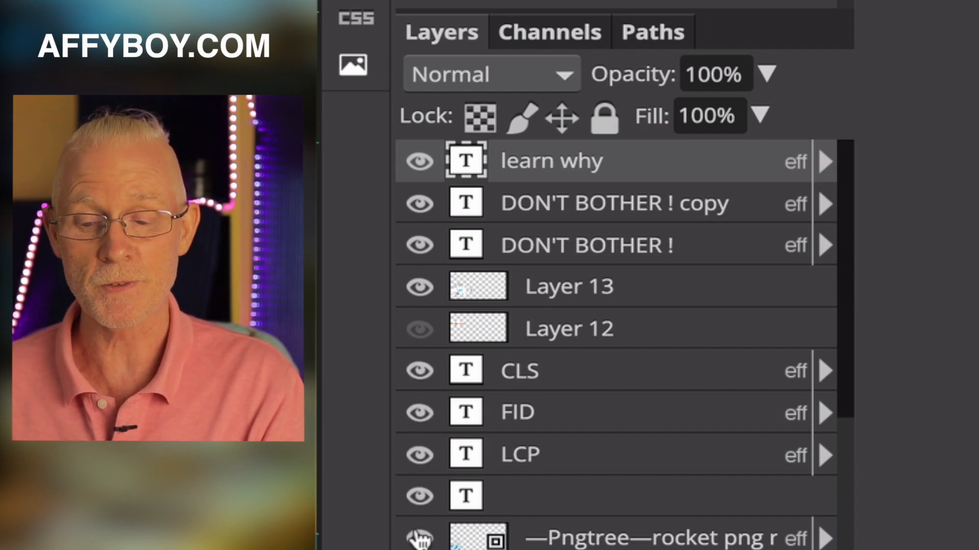
pyautogui.moveTo(416, 420); pyautogui.dragTo(423, 482)
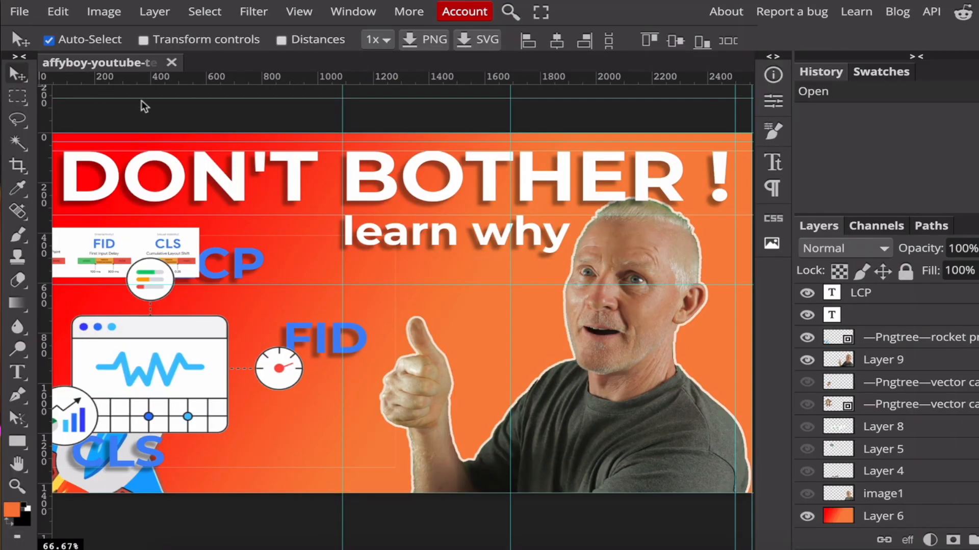
# Shift the DON'T BOTHER ! headline toward the middle, delete its copy layer, and transform the learn why text
pyautogui.moveTo(392, 195); pyautogui.dragTo(421, 197)
pyautogui.press('Delete')
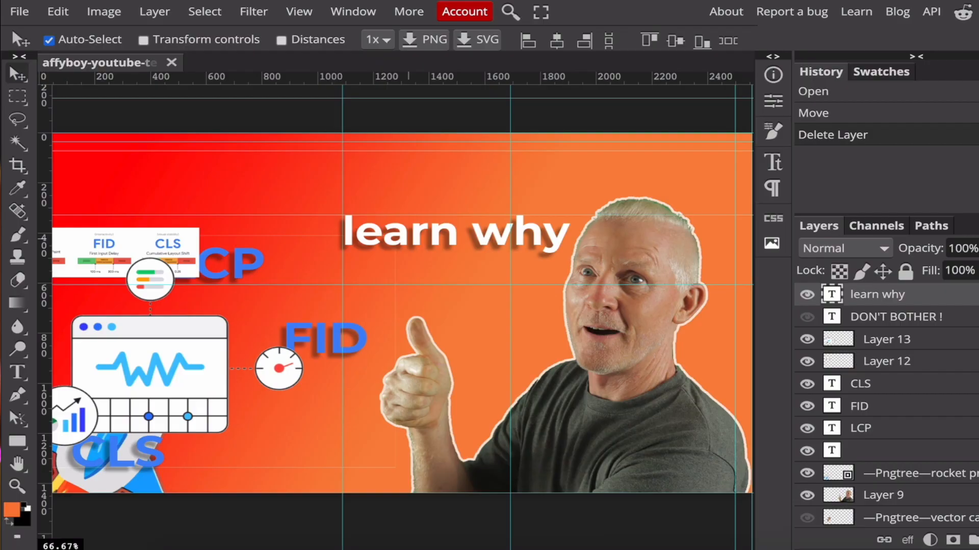
pyautogui.hotkey('ctrl', 'alt', 't')
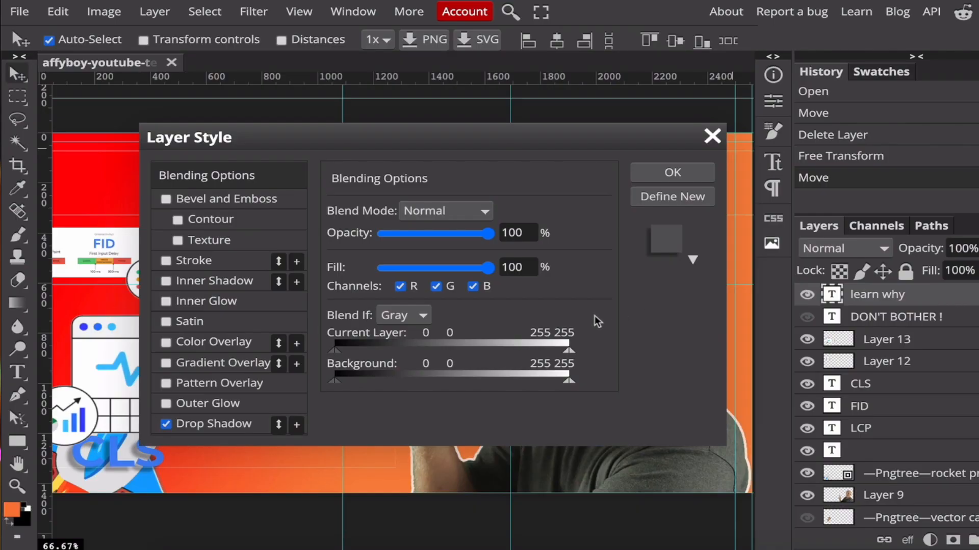
# Lower the learn why layer's opacity and give it a yellow stroke of about 77 px
pyautogui.moveTo(546, 145); pyautogui.dragTo(933, 115)
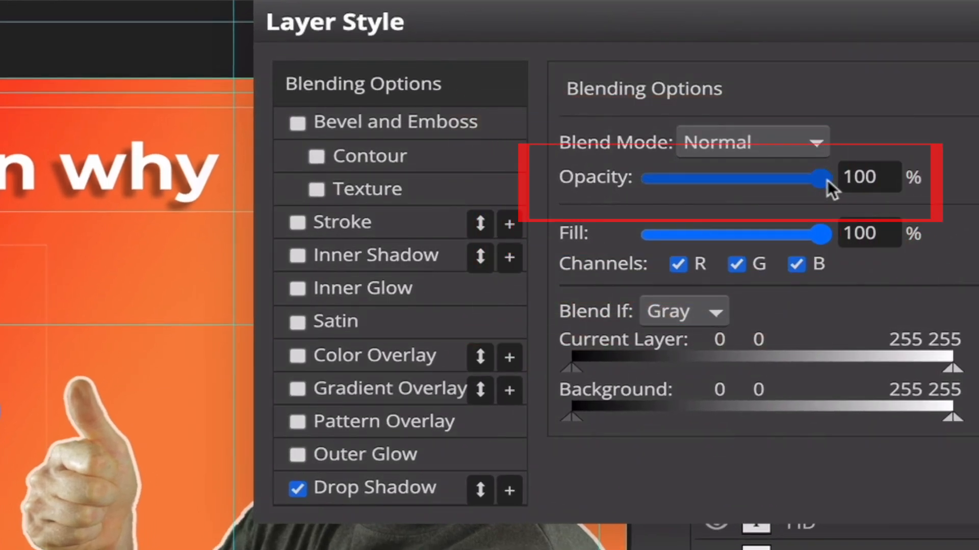
pyautogui.moveTo(791, 188)
pyautogui.mouseDown()
pyautogui.moveTo(681, 189)
pyautogui.moveTo(713, 179)
pyautogui.mouseUp()
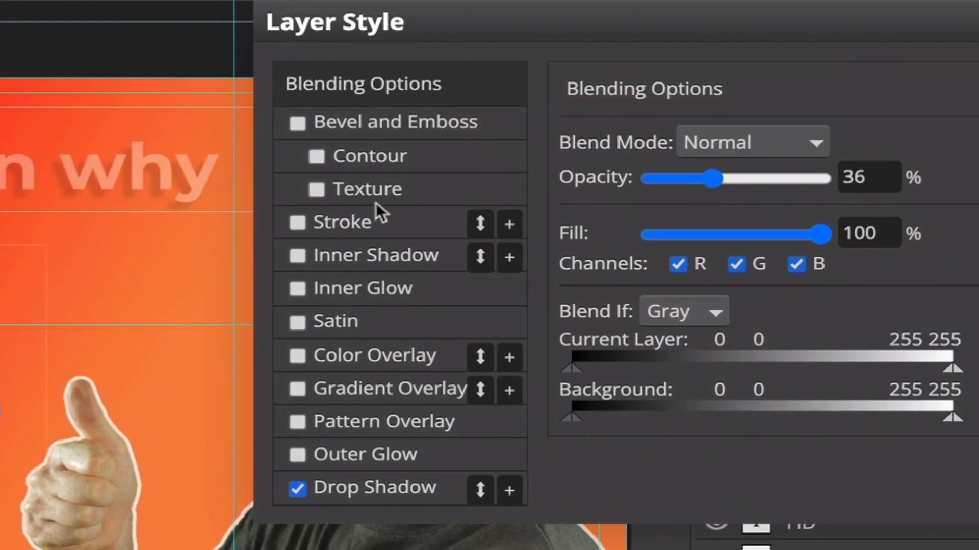
pyautogui.click(295, 221)
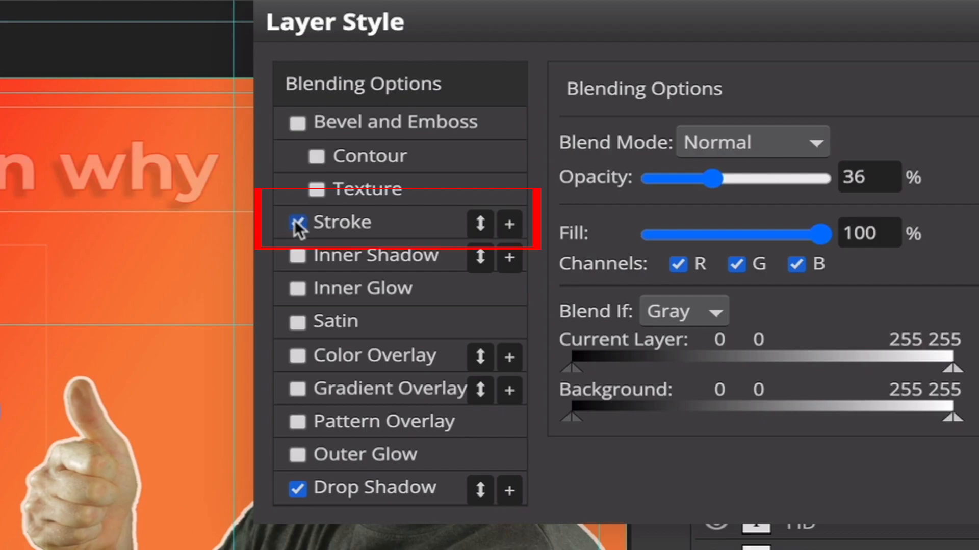
pyautogui.click(337, 222)
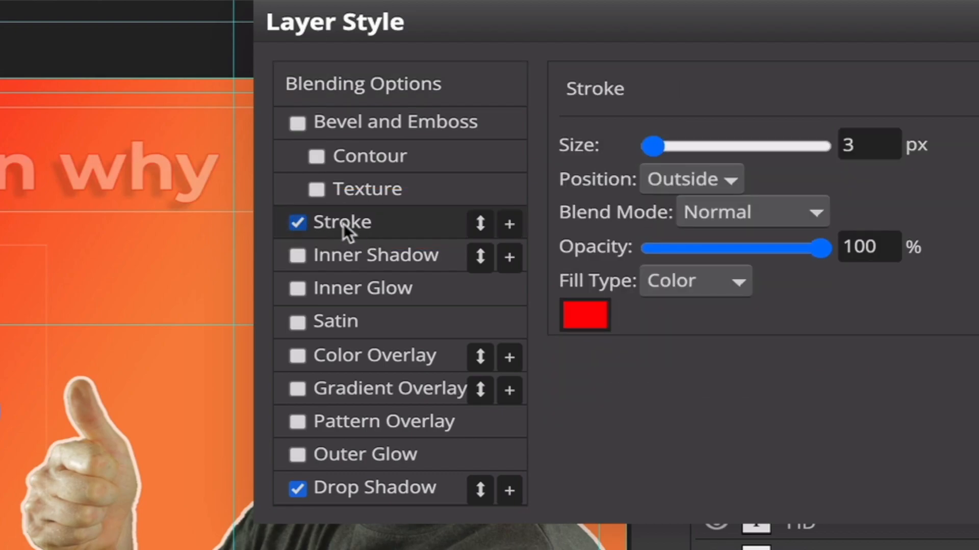
pyautogui.moveTo(710, 147)
pyautogui.mouseDown()
pyautogui.moveTo(727, 149)
pyautogui.moveTo(711, 155)
pyautogui.mouseUp()
pyautogui.click(586, 316)
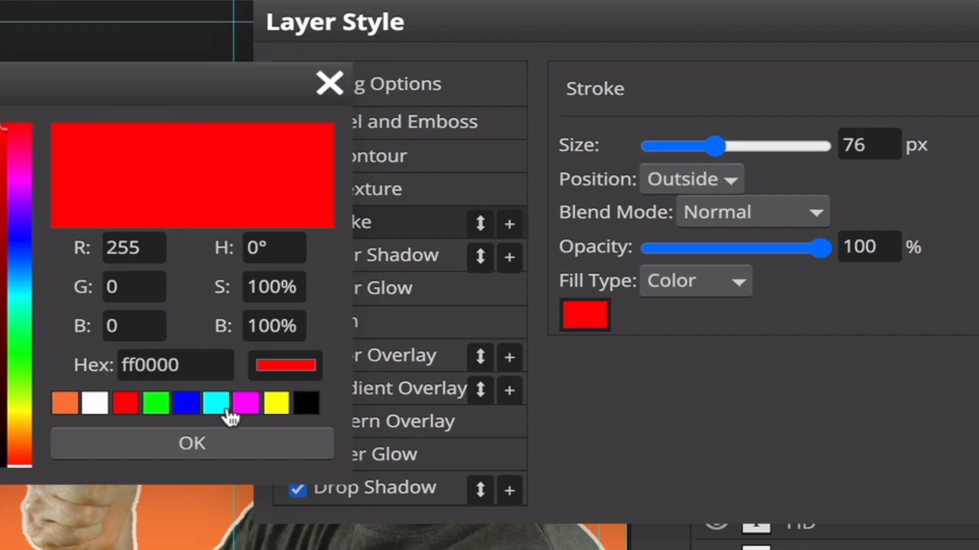
pyautogui.click(282, 405)
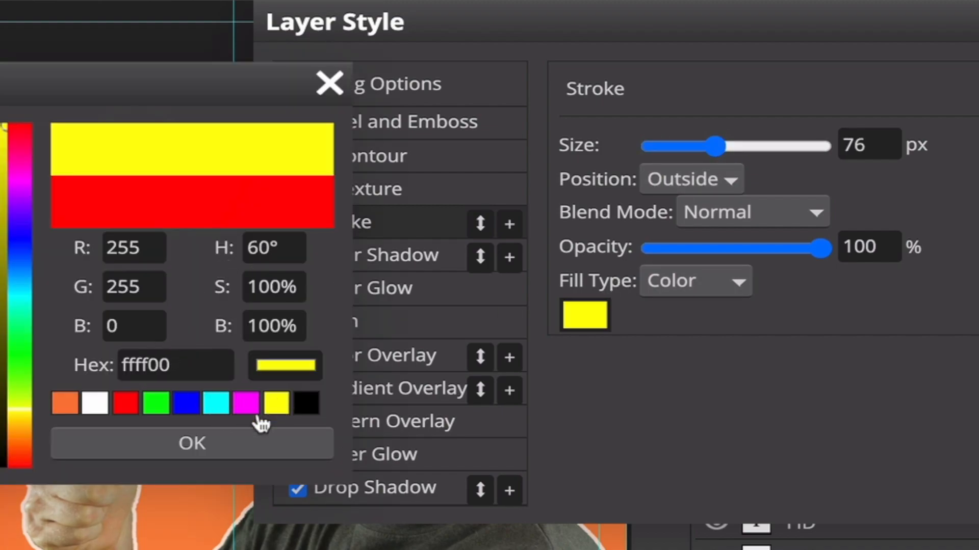
pyautogui.doubleClick(145, 366)
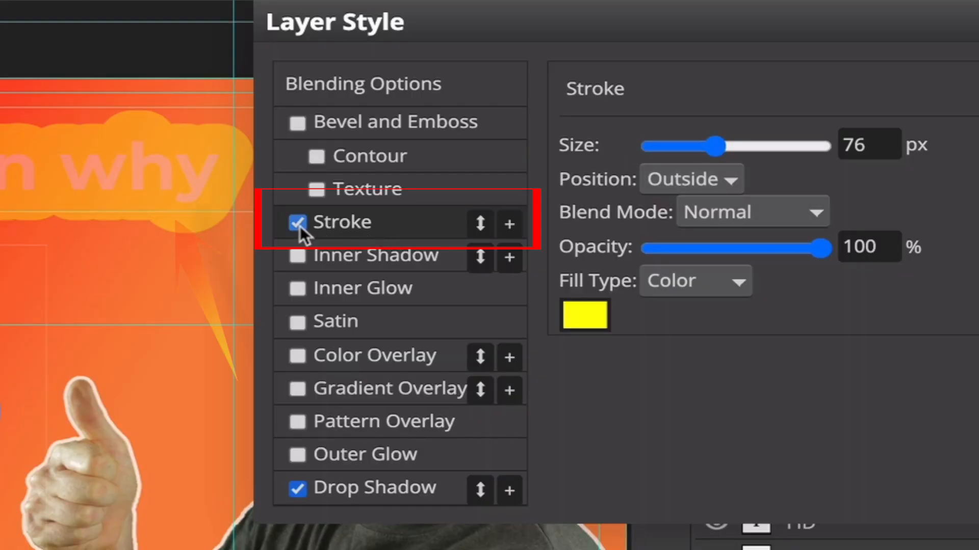
# Compare with and without the yellow stroke, then leave it off and view the Drop Shadow settings
pyautogui.click(298, 224)
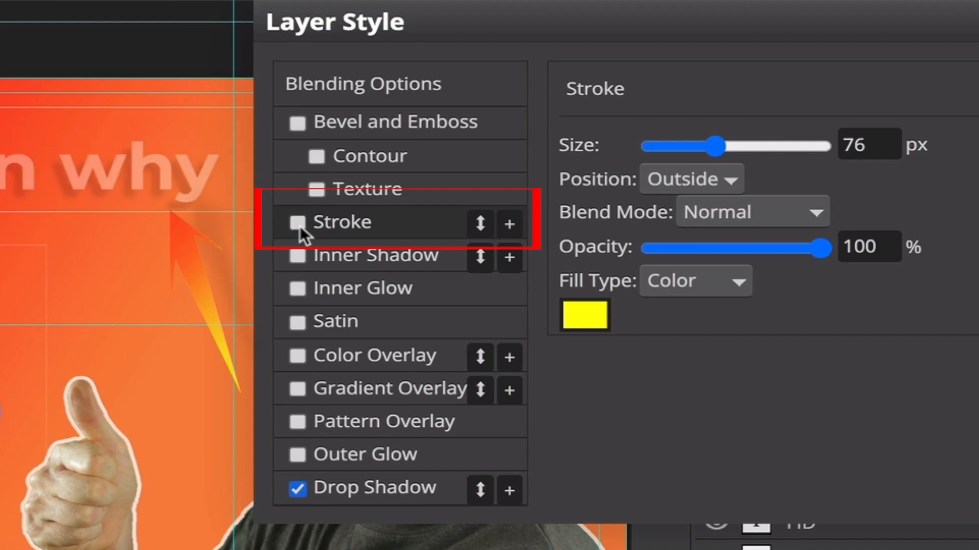
pyautogui.click(299, 226)
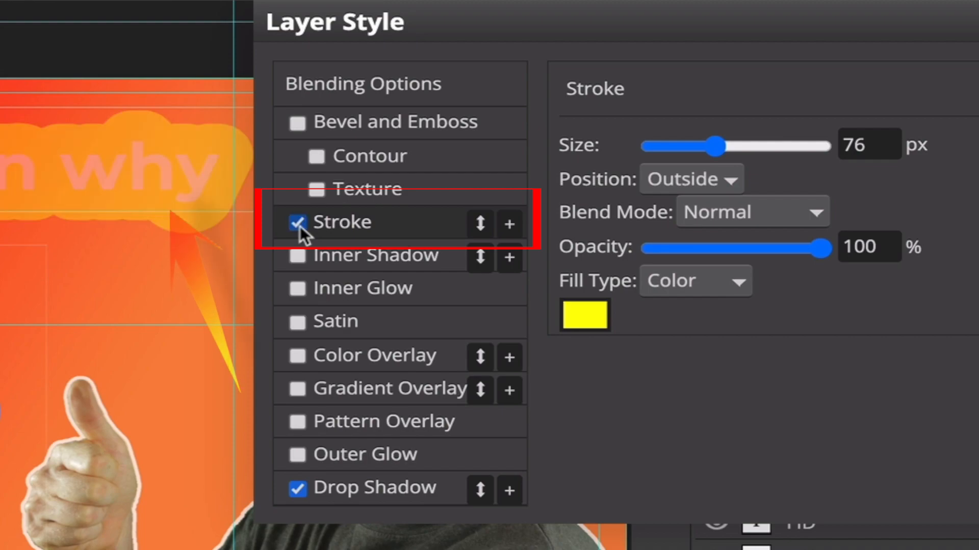
pyautogui.click(299, 224)
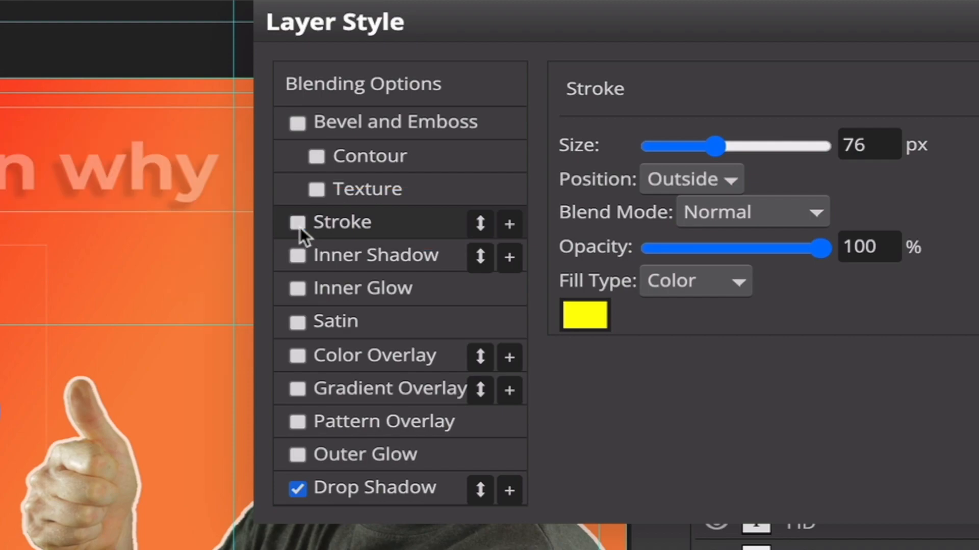
pyautogui.click(386, 490)
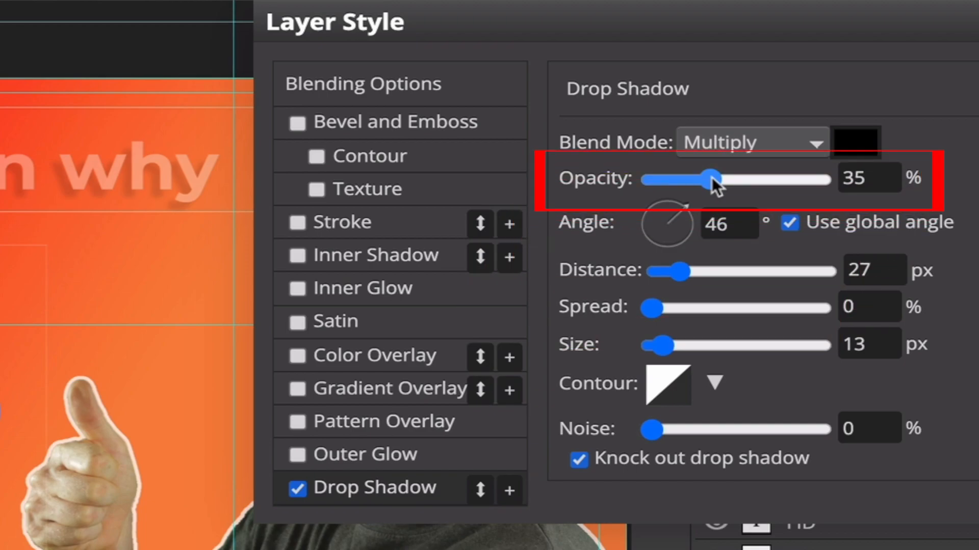
# Set the learn why drop shadow to 51% opacity, -80° angle, 55 px distance, 21% spread, 86% noise
pyautogui.moveTo(712, 177); pyautogui.dragTo(737, 181)
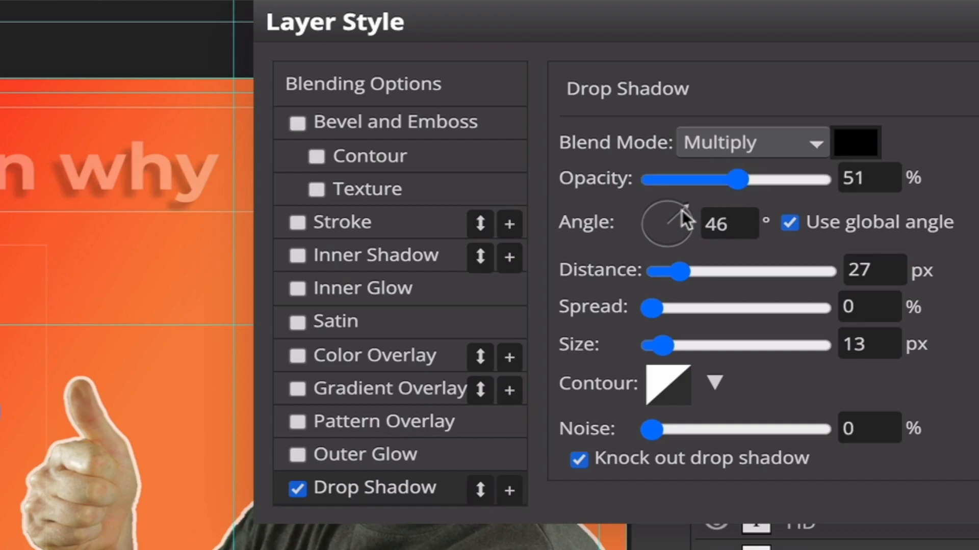
pyautogui.moveTo(671, 246); pyautogui.dragTo(689, 228)
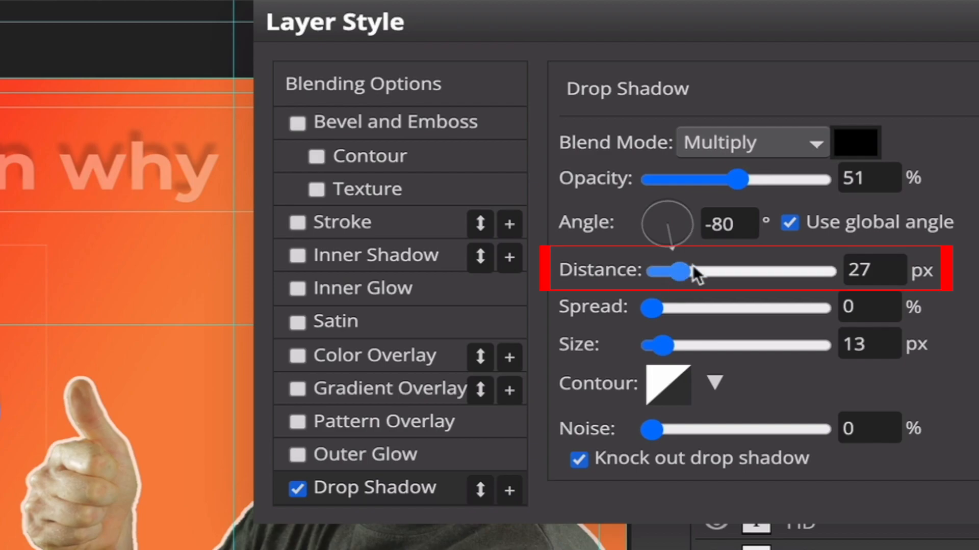
pyautogui.moveTo(693, 273); pyautogui.dragTo(707, 275)
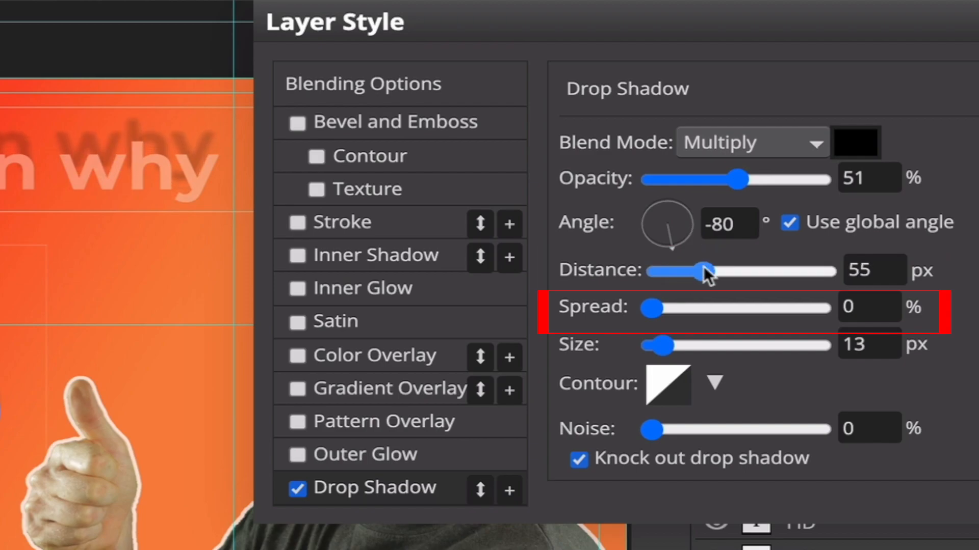
pyautogui.moveTo(684, 307); pyautogui.dragTo(686, 308)
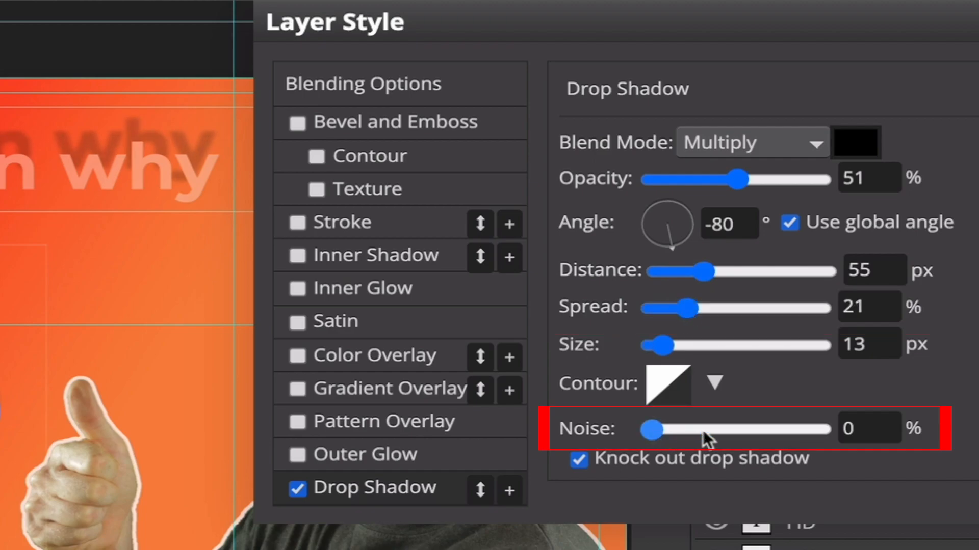
pyautogui.moveTo(724, 434); pyautogui.dragTo(796, 426)
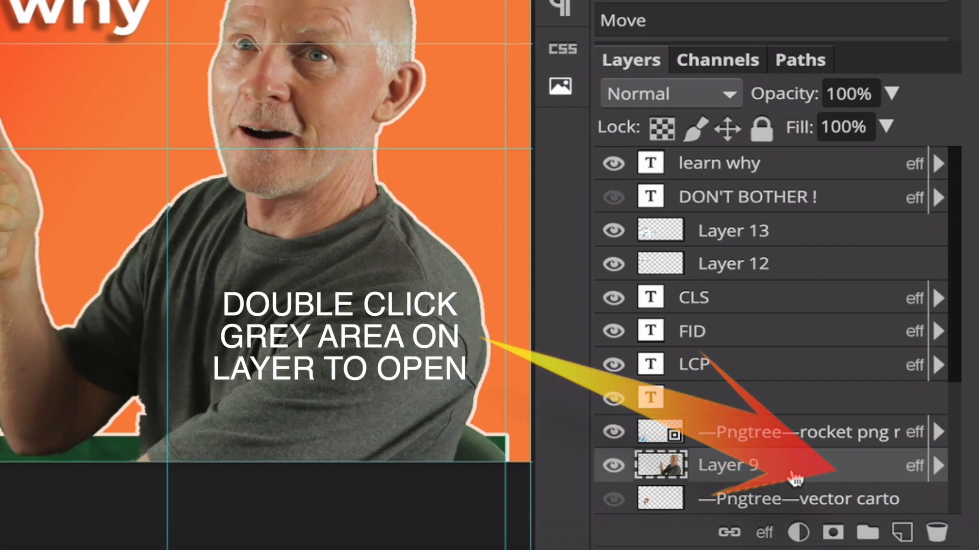
# Open Layer 9's Layer Style and enable a red Color Overlay at 100% opacity
pyautogui.doubleClick(795, 478)
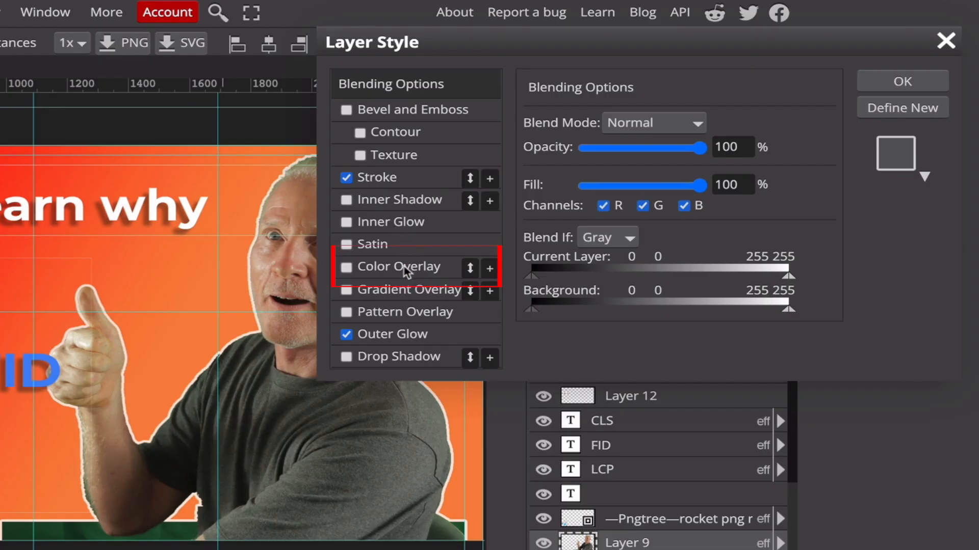
pyautogui.click(374, 274)
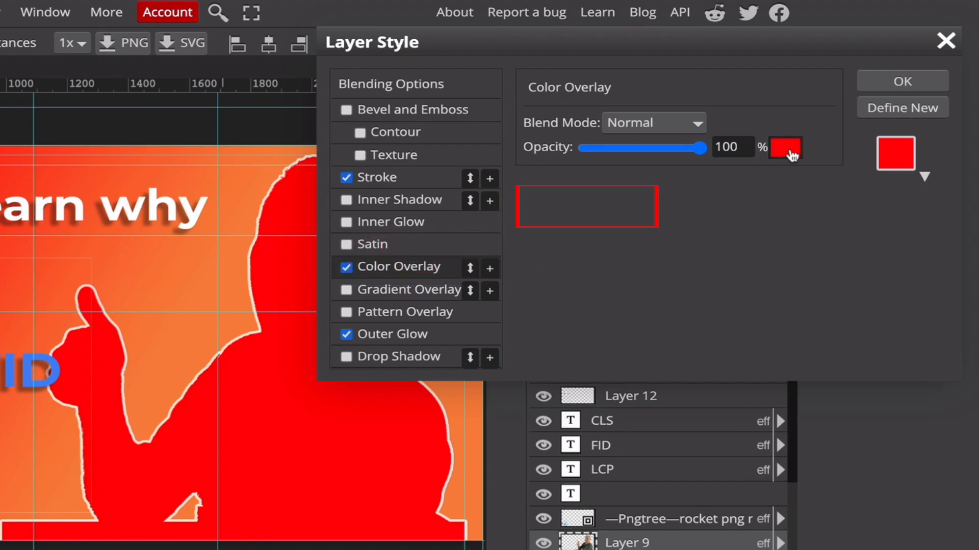
# Switch the person's Color Overlay to pure blue at 24% opacity and add a tan swirl Pattern Overlay
pyautogui.click(792, 154)
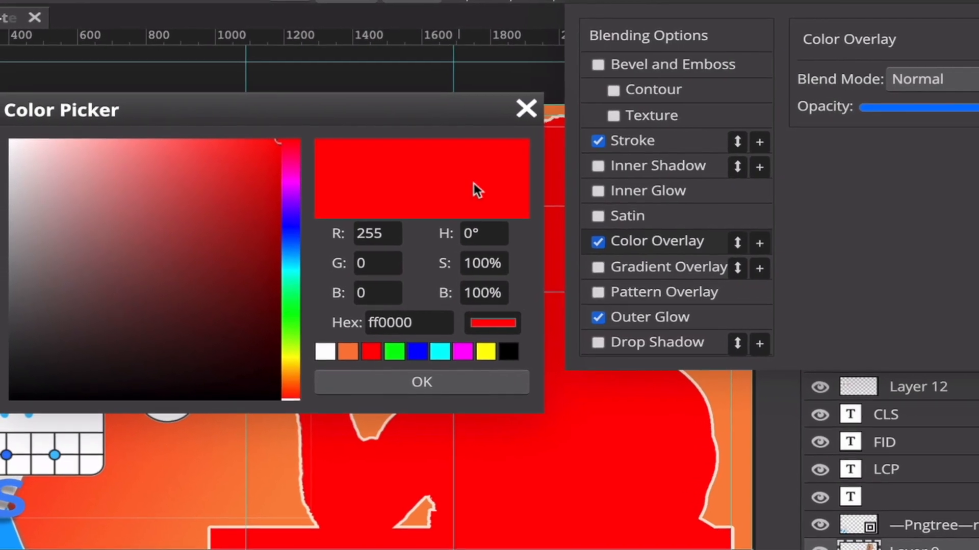
pyautogui.click(231, 244)
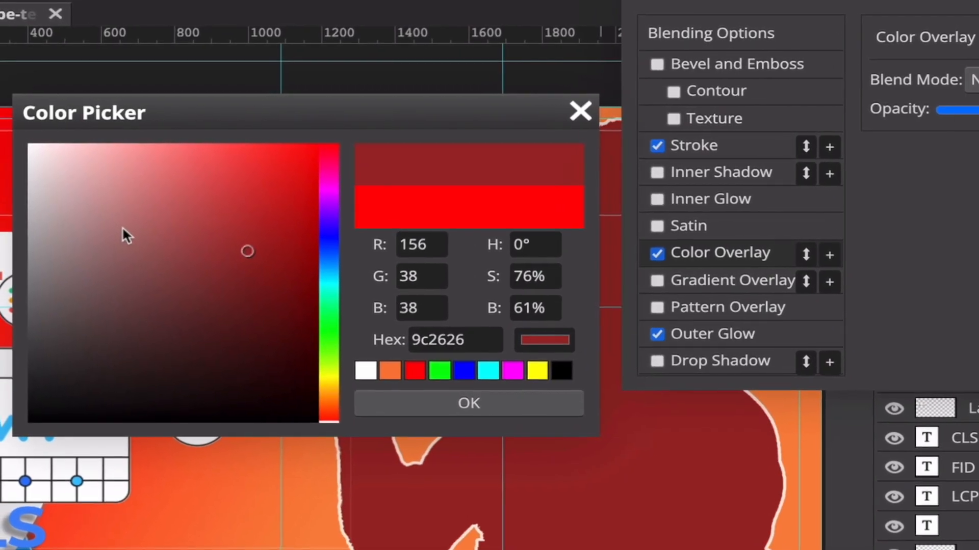
pyautogui.click(112, 225)
pyautogui.click(232, 248)
pyautogui.click(253, 186)
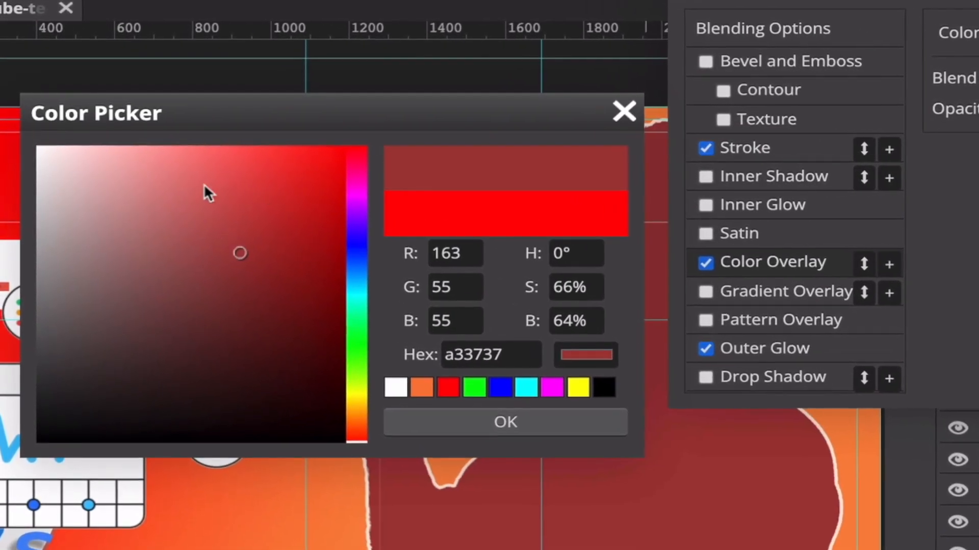
pyautogui.click(151, 259)
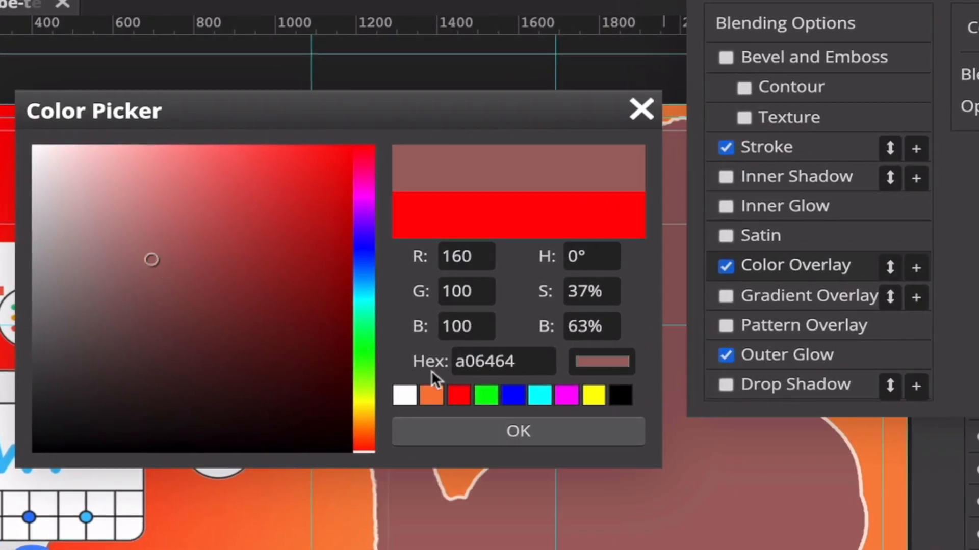
pyautogui.click(514, 396)
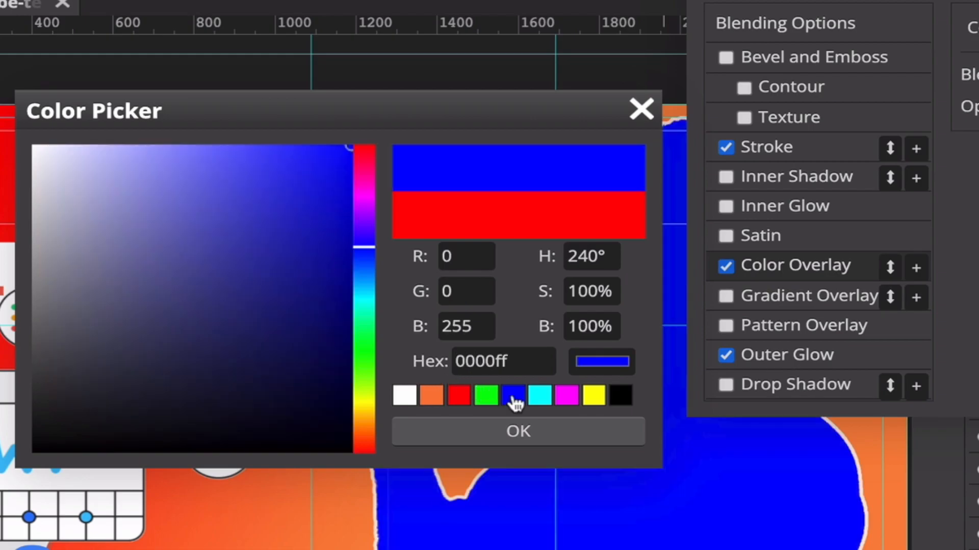
pyautogui.click(556, 423)
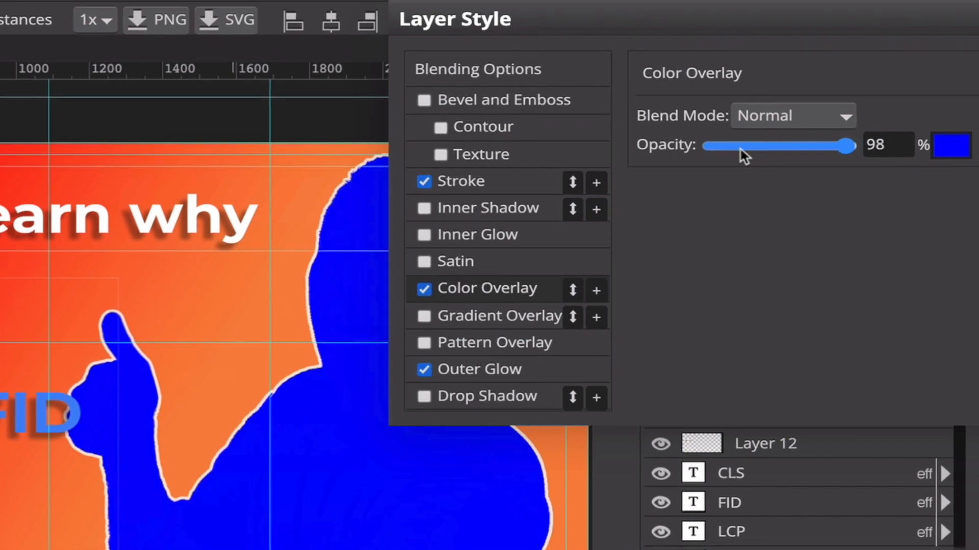
pyautogui.moveTo(741, 149); pyautogui.dragTo(725, 149)
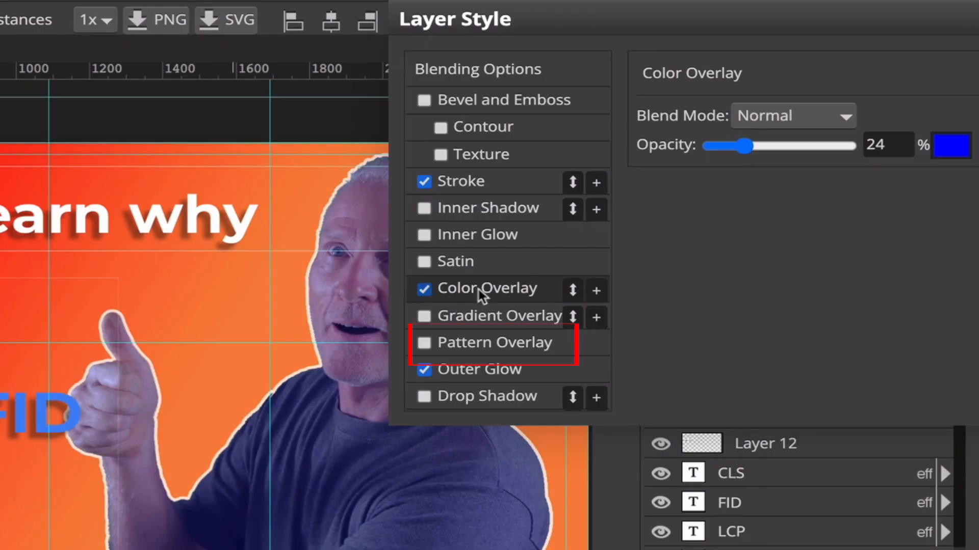
pyautogui.click(424, 343)
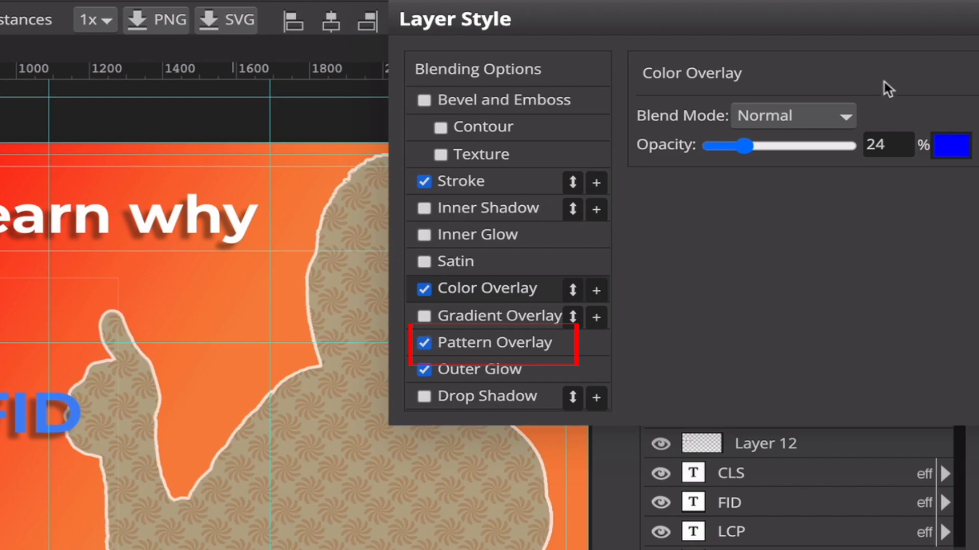